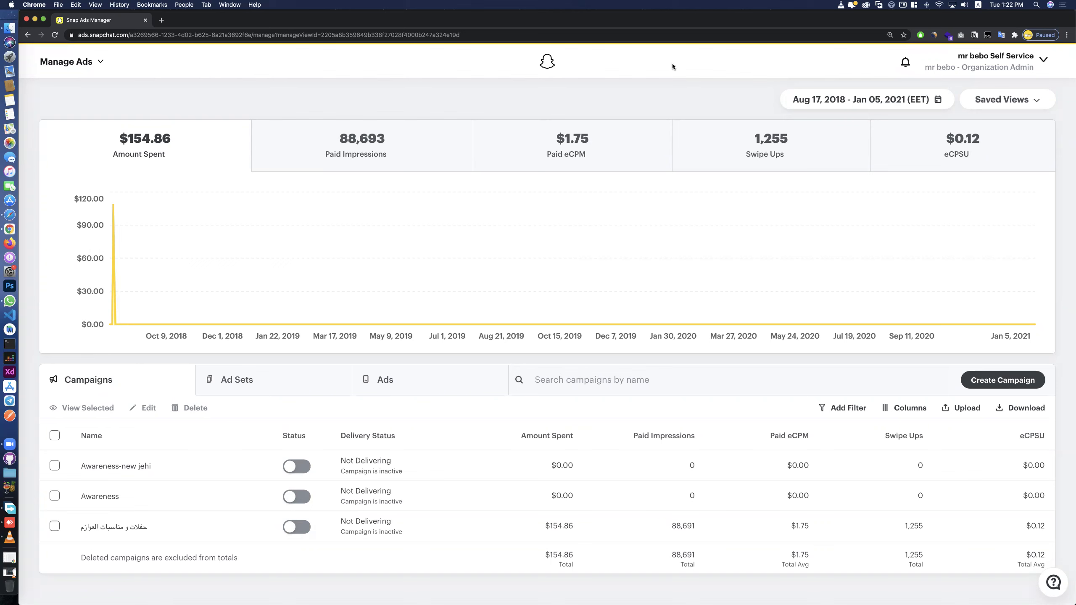
# Start creating ads with Advanced Create to view the available campaign objectives
pyautogui.click(75, 62)
pyautogui.click(75, 60)
pyautogui.click(74, 62)
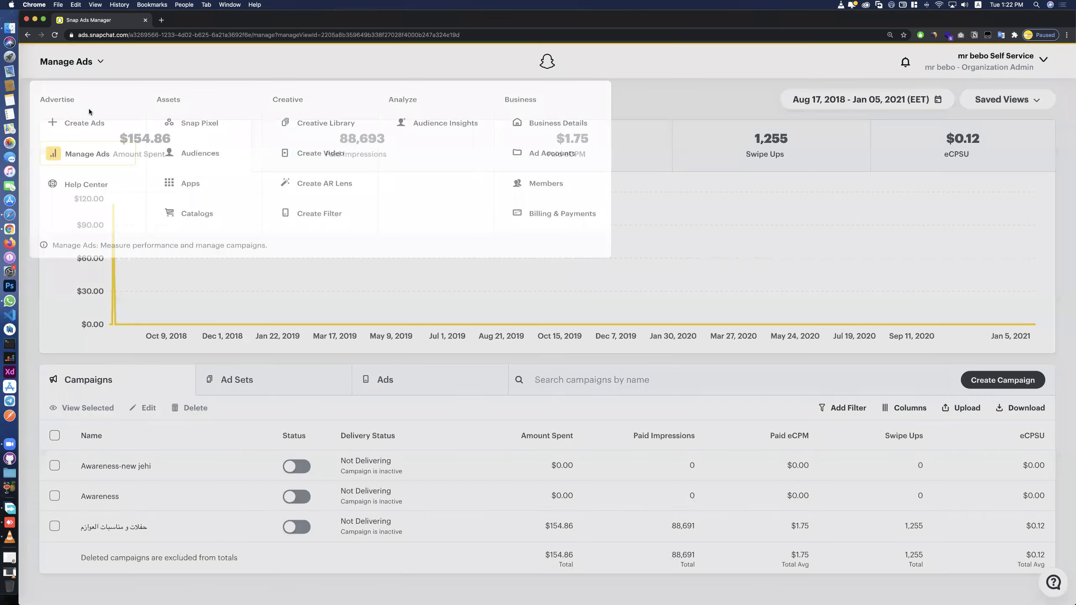
pyautogui.click(85, 125)
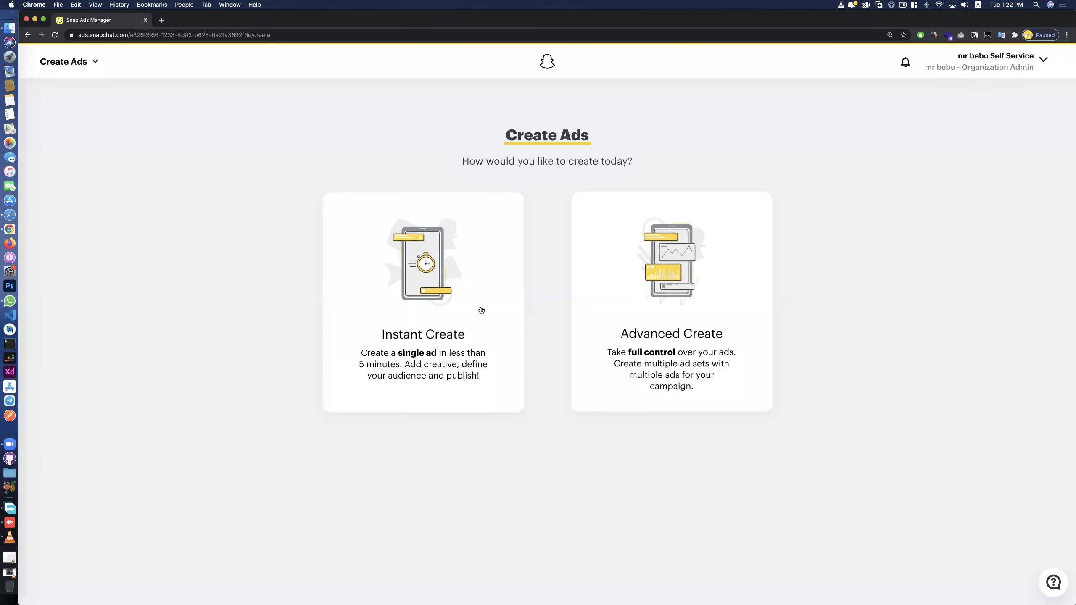
pyautogui.click(621, 299)
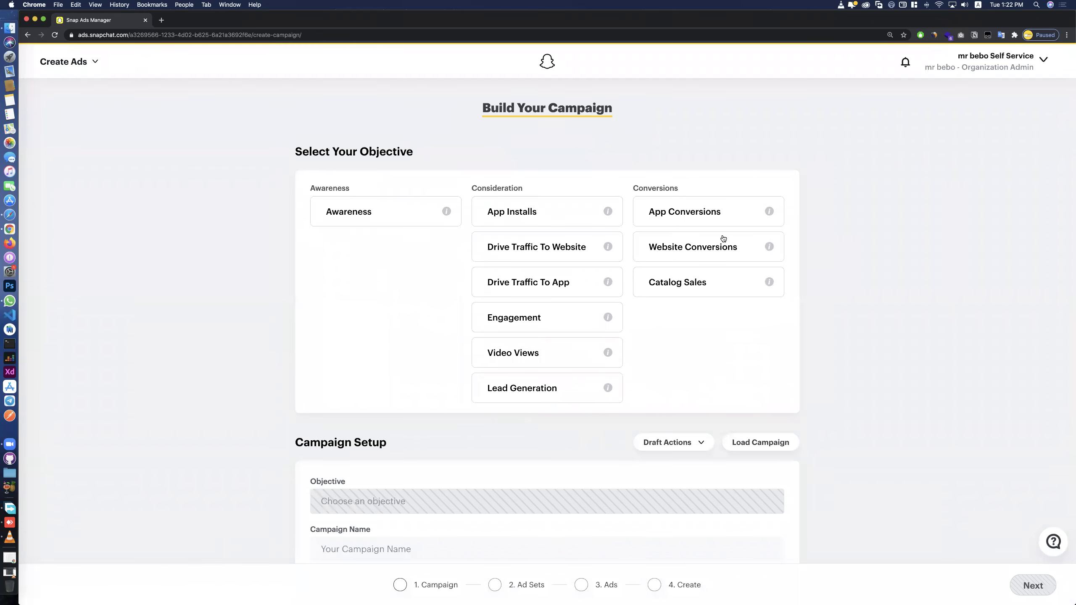
# Return to Create Ads and open Instant Create to view the advertising goals
pyautogui.click(54, 62)
pyautogui.click(86, 129)
pyautogui.click(428, 294)
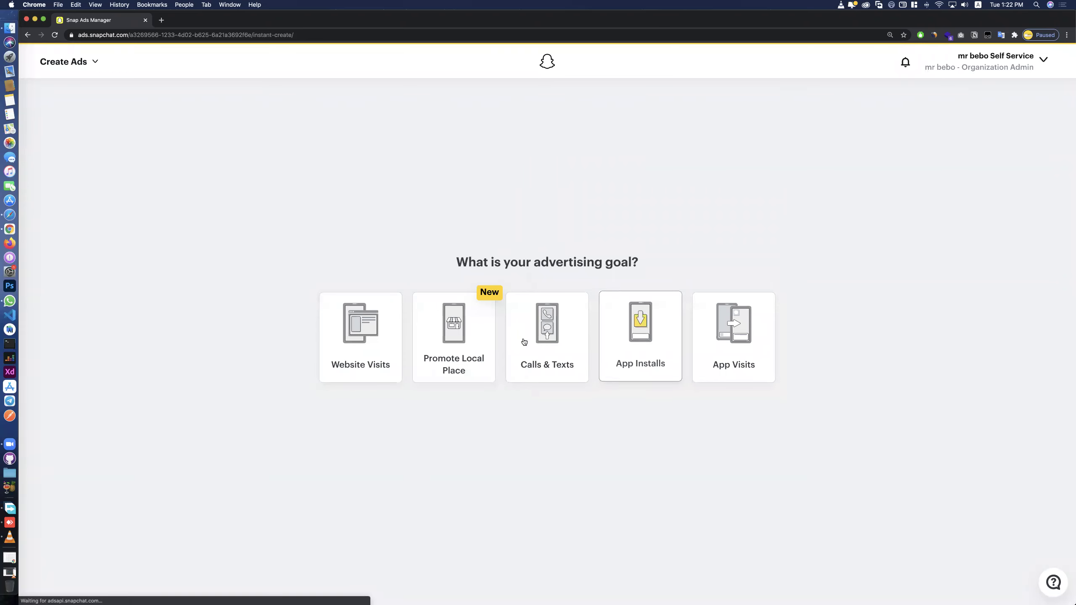
# Go to Manage Ads and collapse the Amount Spent chart above the campaign list
pyautogui.click(86, 61)
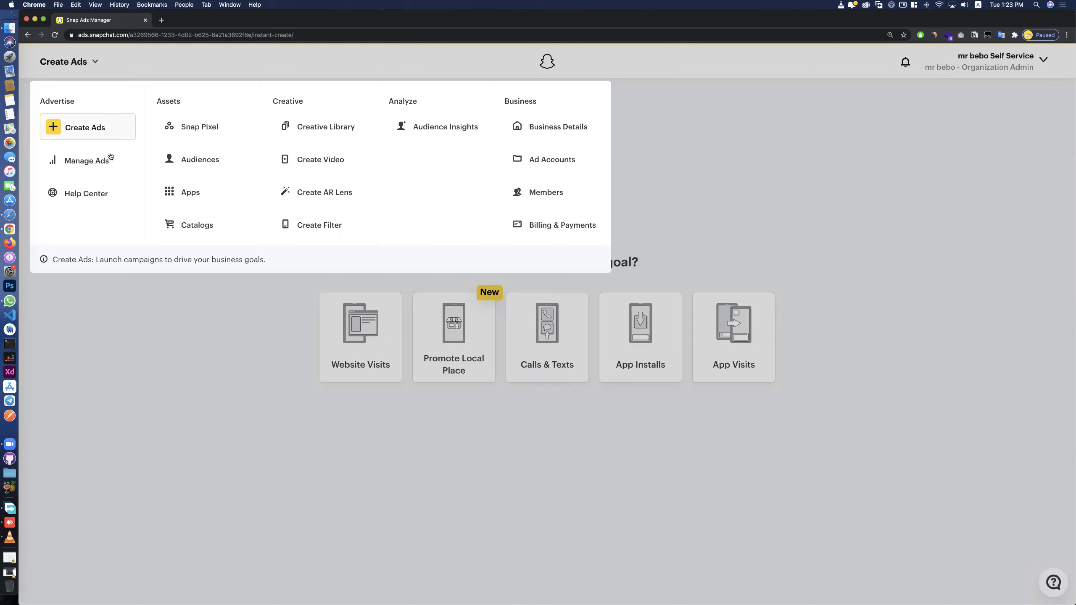
pyautogui.click(94, 63)
pyautogui.click(96, 65)
pyautogui.click(75, 161)
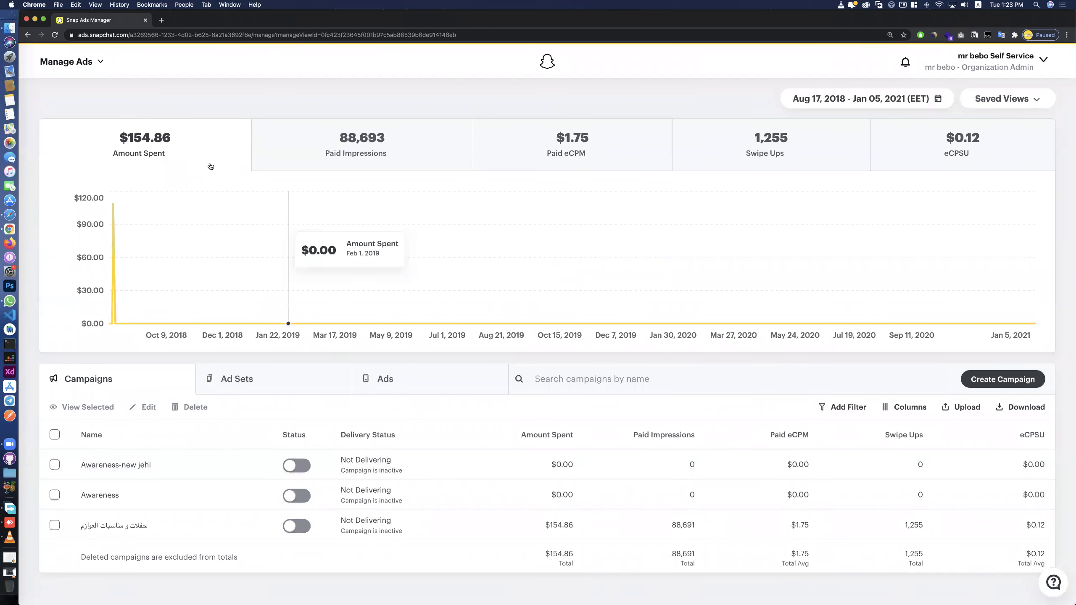
pyautogui.click(210, 156)
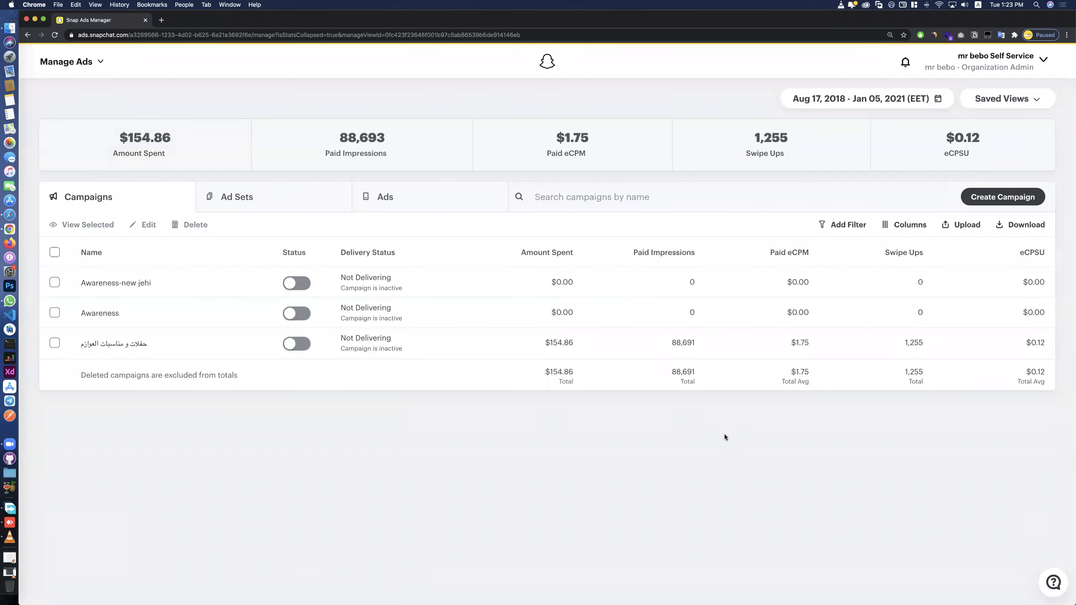
# Open Audience Insights and look over the saved audience form
pyautogui.click(78, 67)
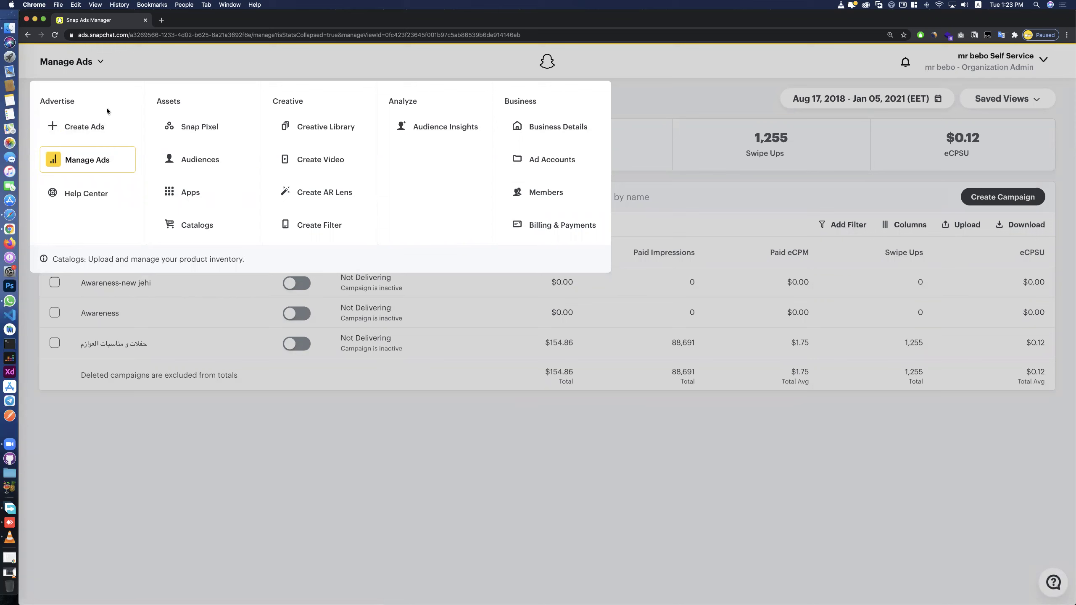
pyautogui.moveTo(127, 35); pyautogui.dragTo(81, 33)
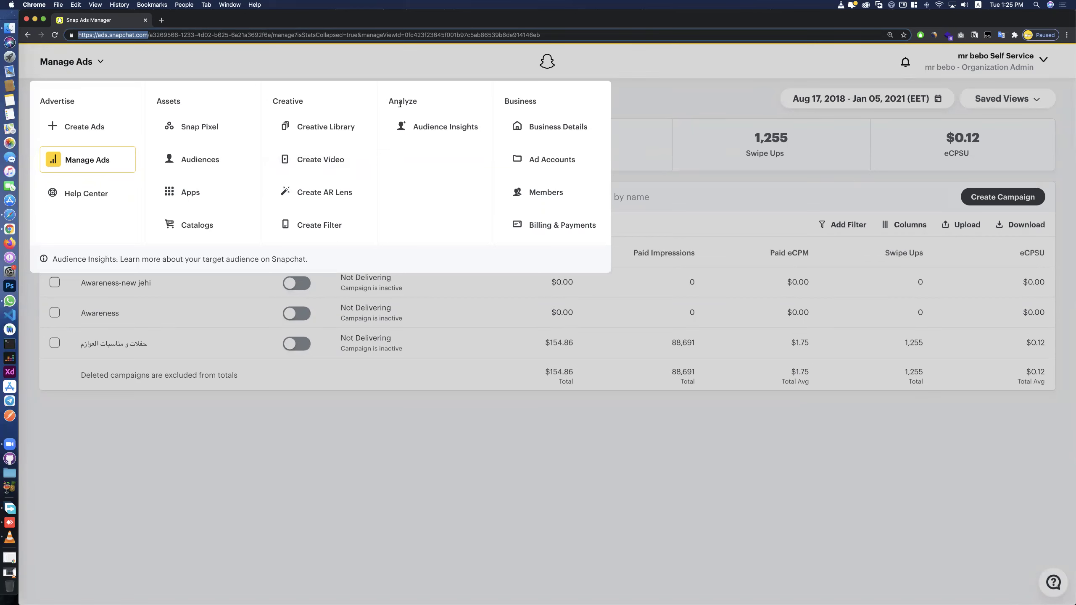
pyautogui.click(438, 130)
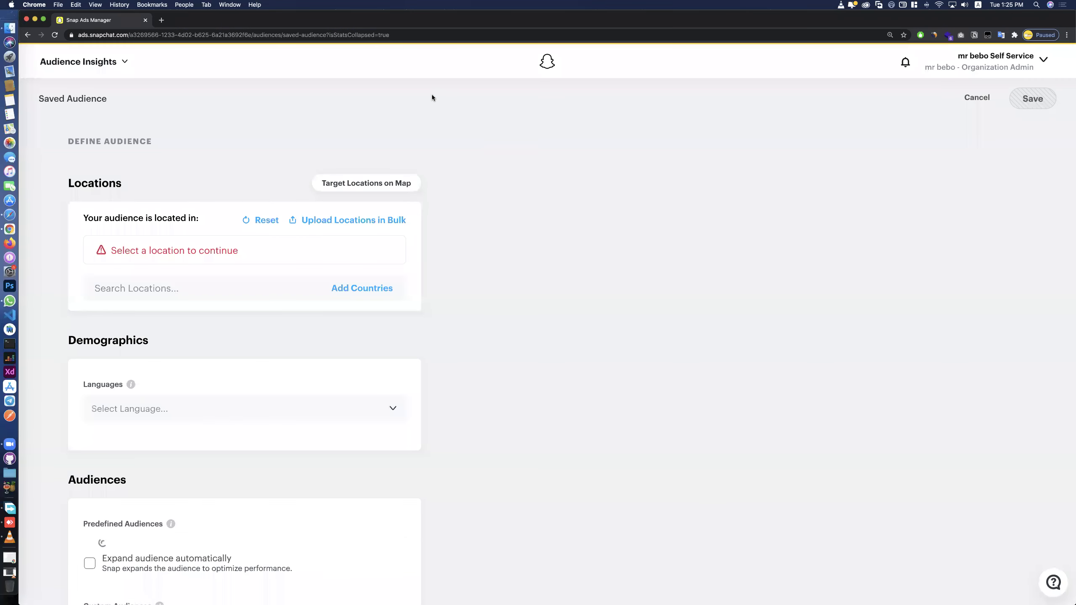
pyautogui.scroll(-5, 239, 189)
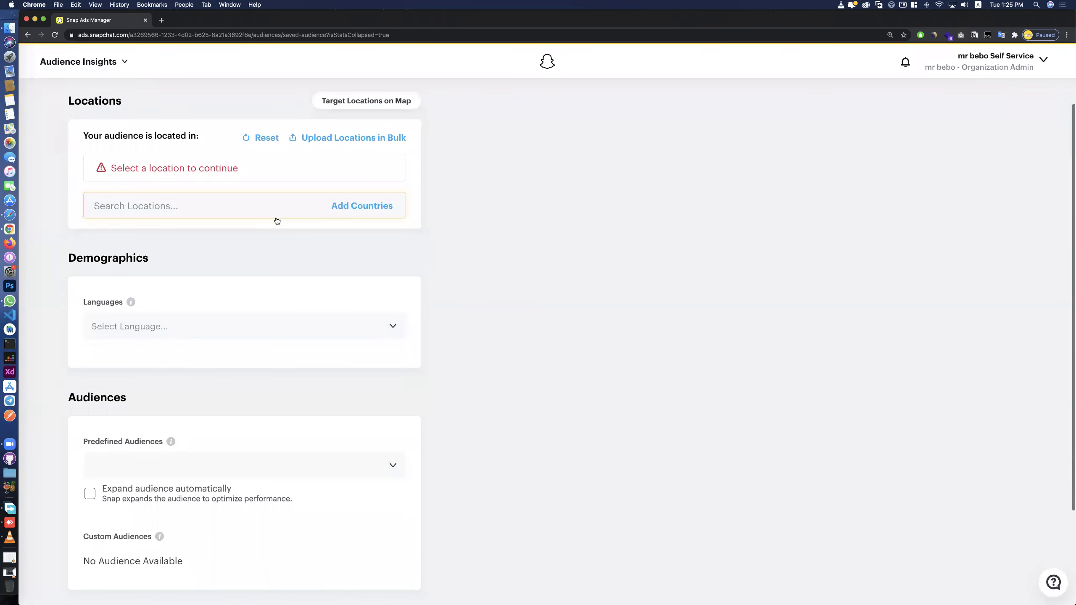
pyautogui.scroll(2, 266, 188)
pyautogui.scroll(3, 266, 188)
# Search the audience locations for "sau" and add Saudi Arabia as a country
pyautogui.click(204, 293)
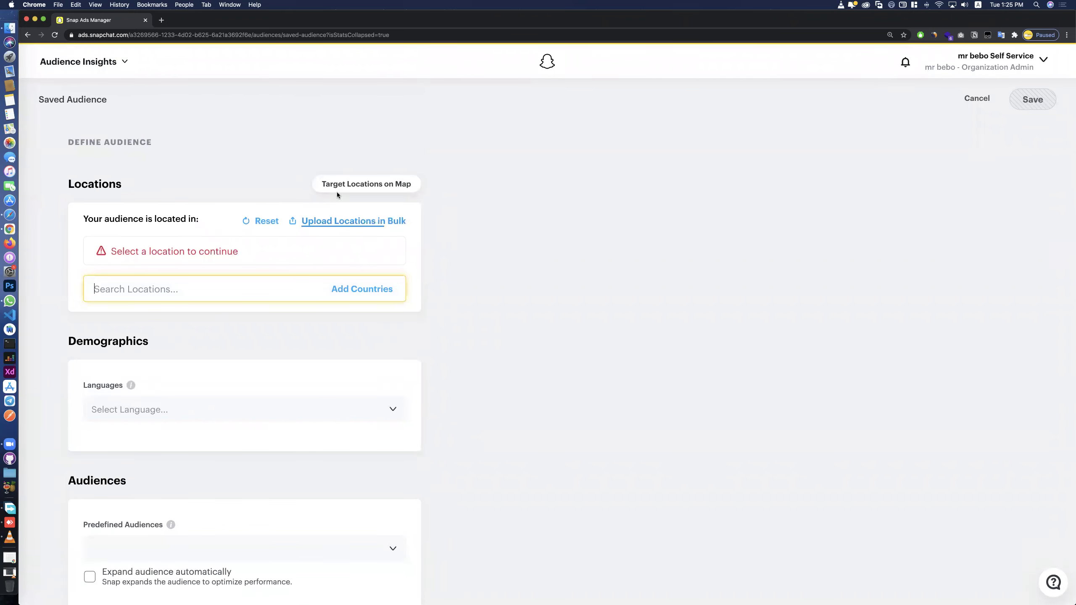
pyautogui.write('sau')
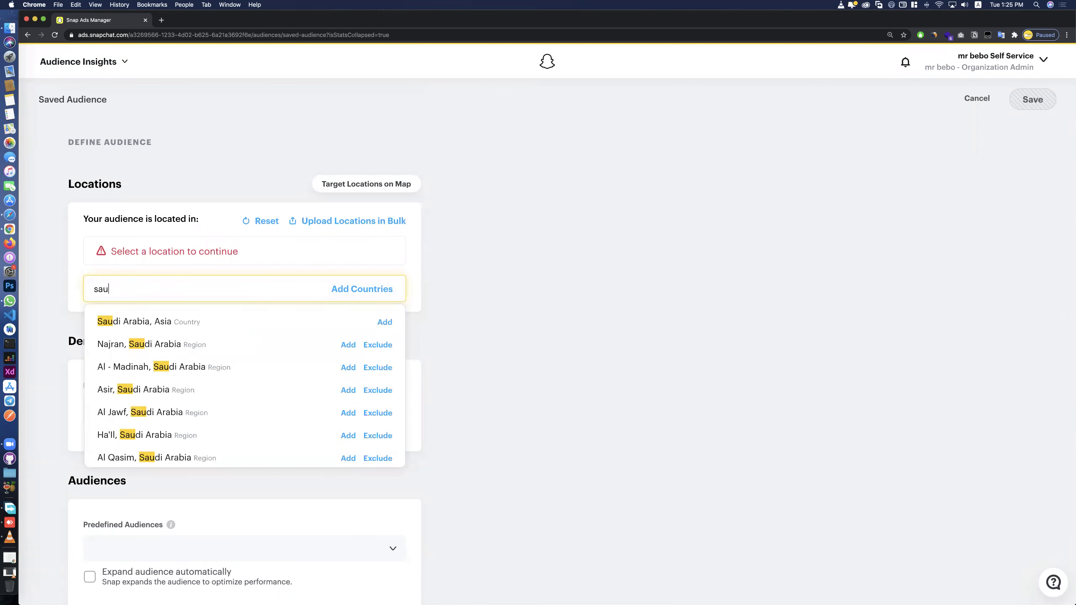
pyautogui.click(182, 323)
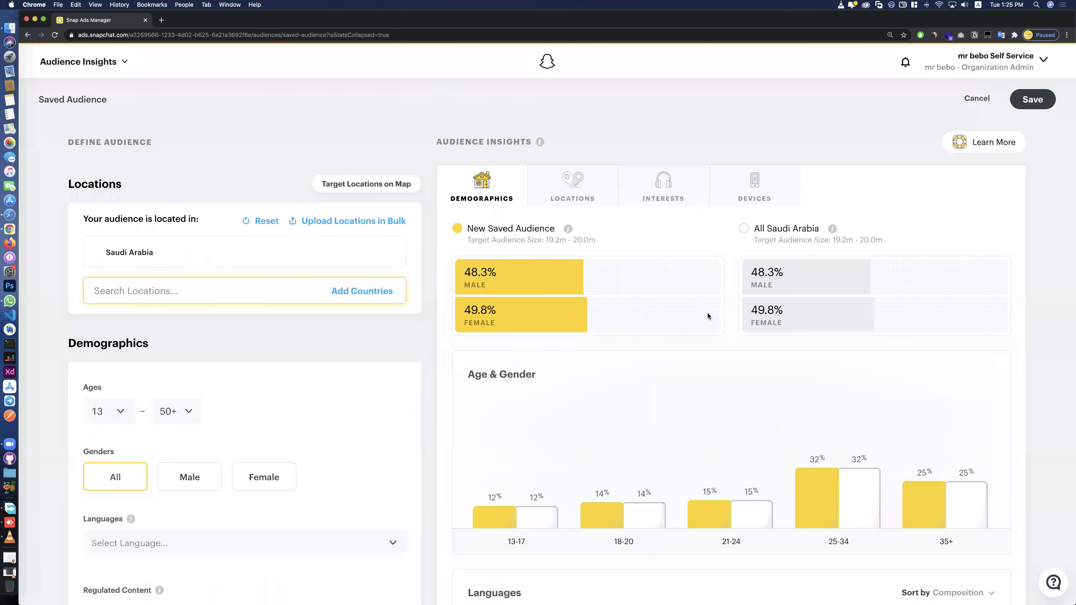
# Examine the Saudi Arabia audience's demographics, age options, visited regions and interests in the insights
pyautogui.scroll(-2, 705, 323)
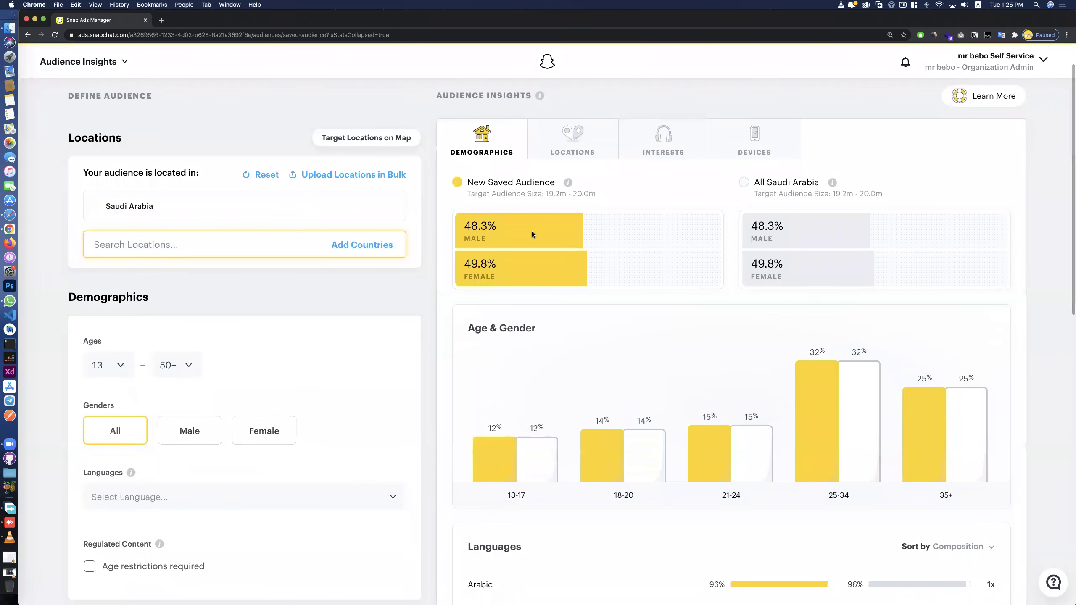
pyautogui.scroll(-5, 683, 294)
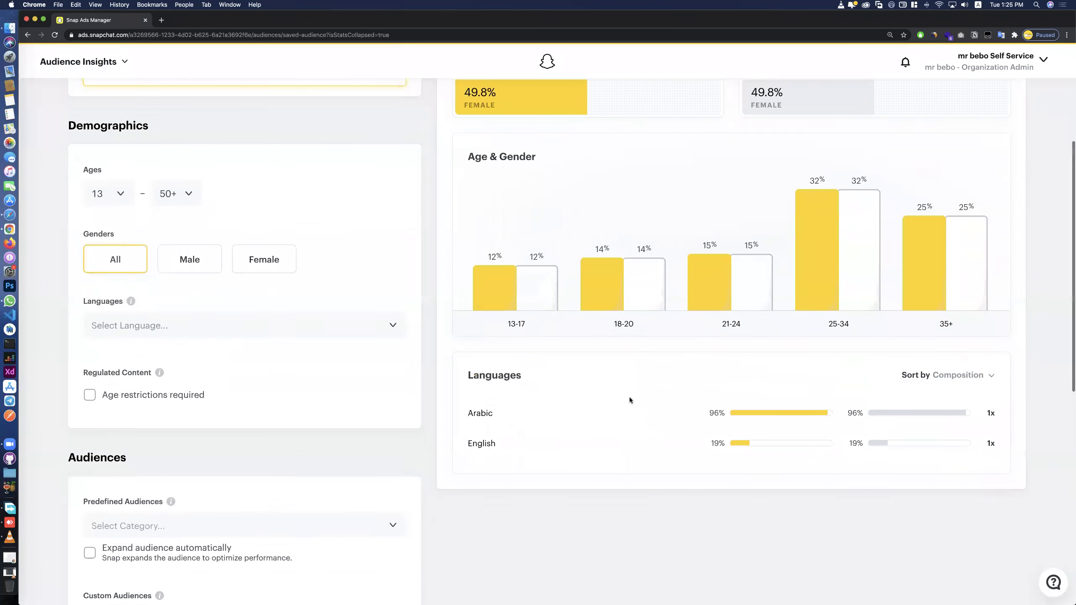
pyautogui.scroll(6, 630, 314)
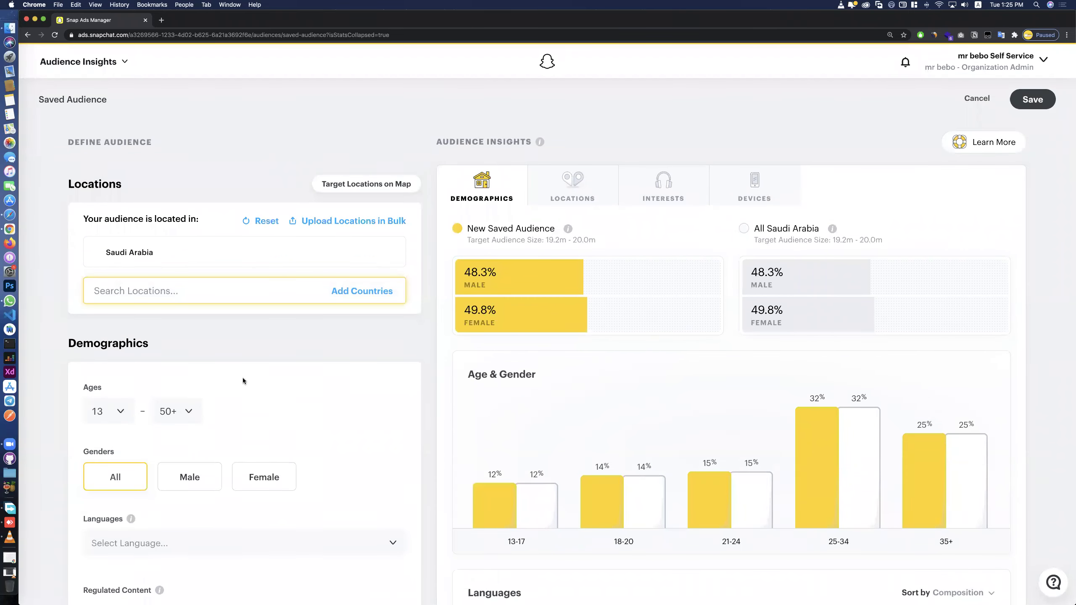
pyautogui.scroll(-2, 240, 377)
pyautogui.click(119, 333)
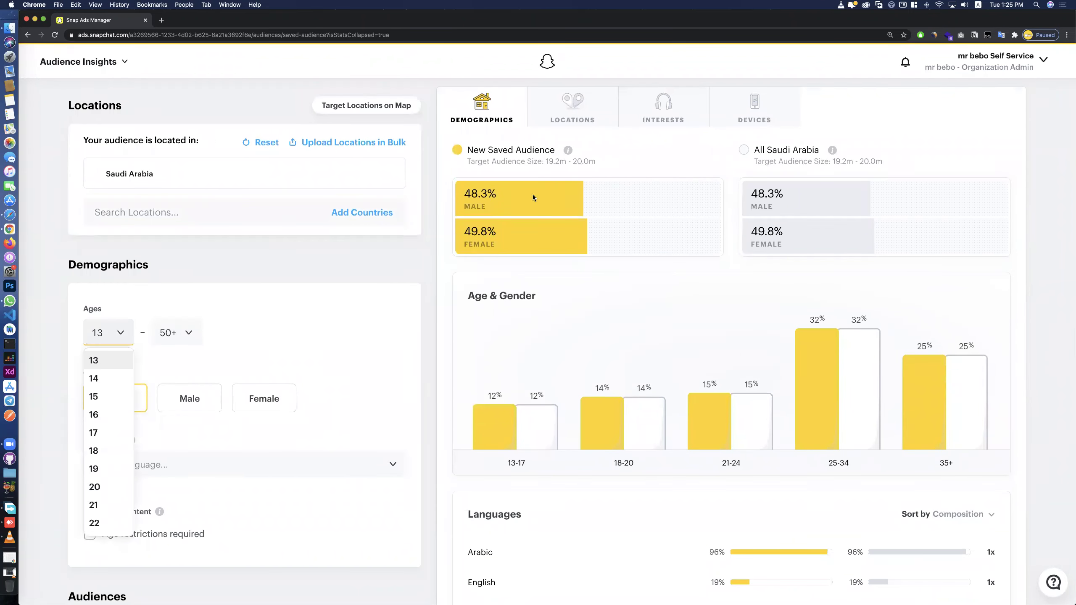
pyautogui.click(553, 122)
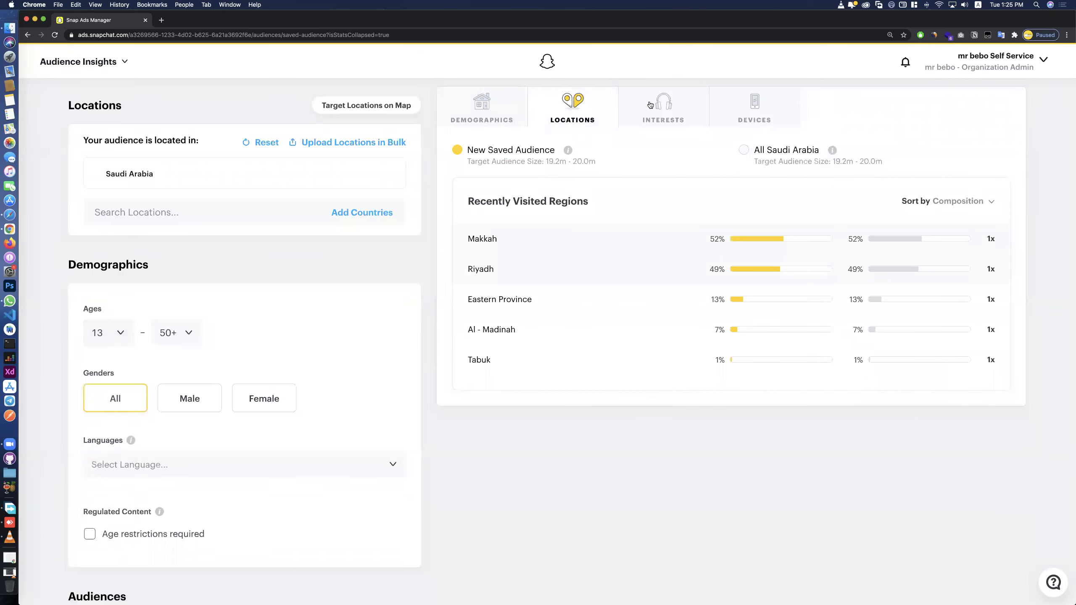
pyautogui.click(694, 106)
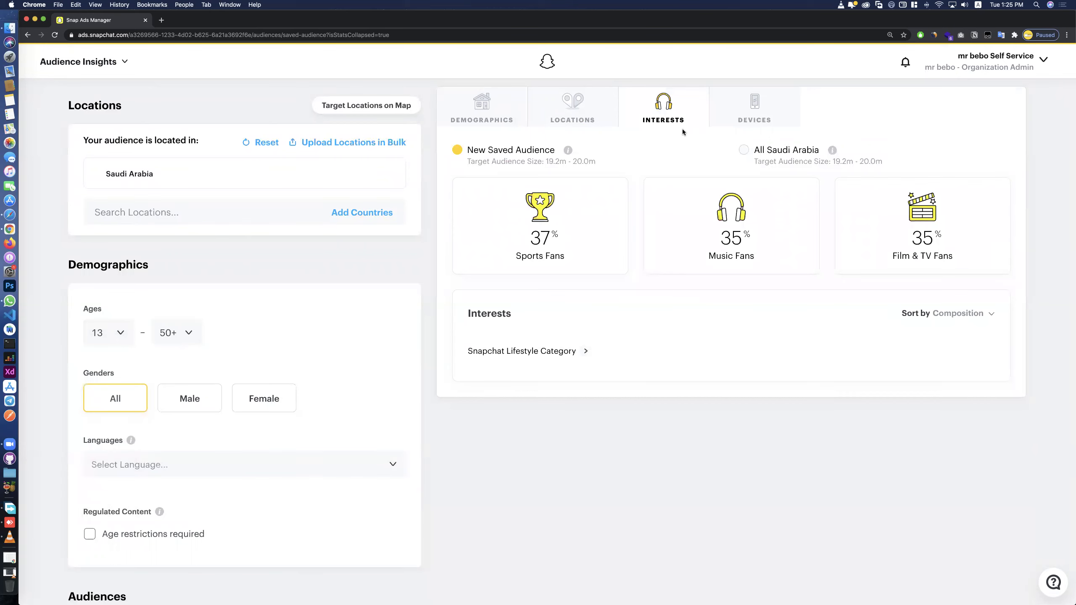
pyautogui.click(486, 118)
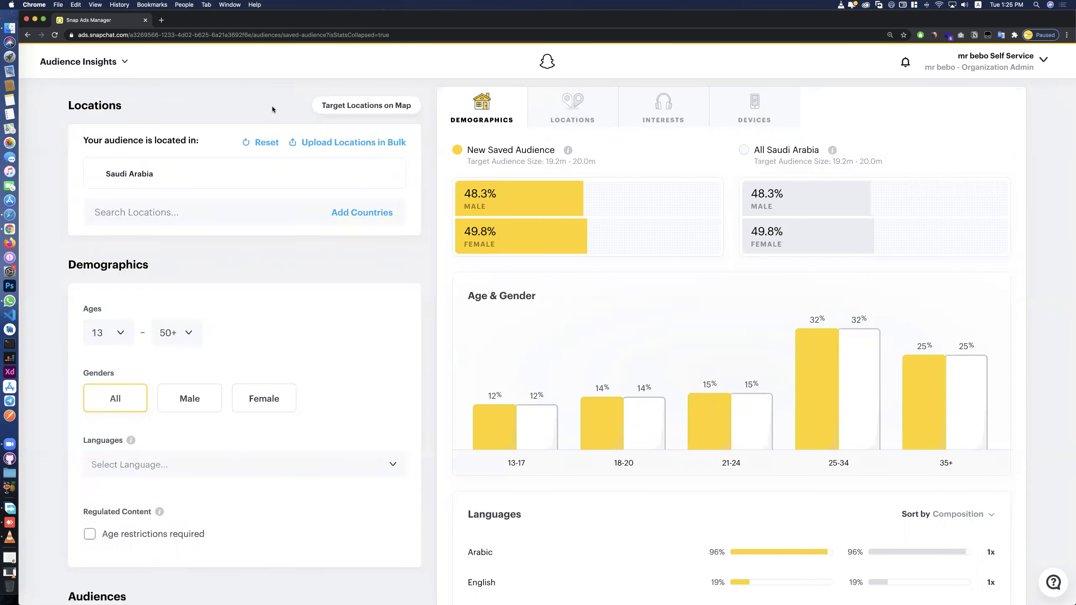
pyautogui.scroll(3, 273, 109)
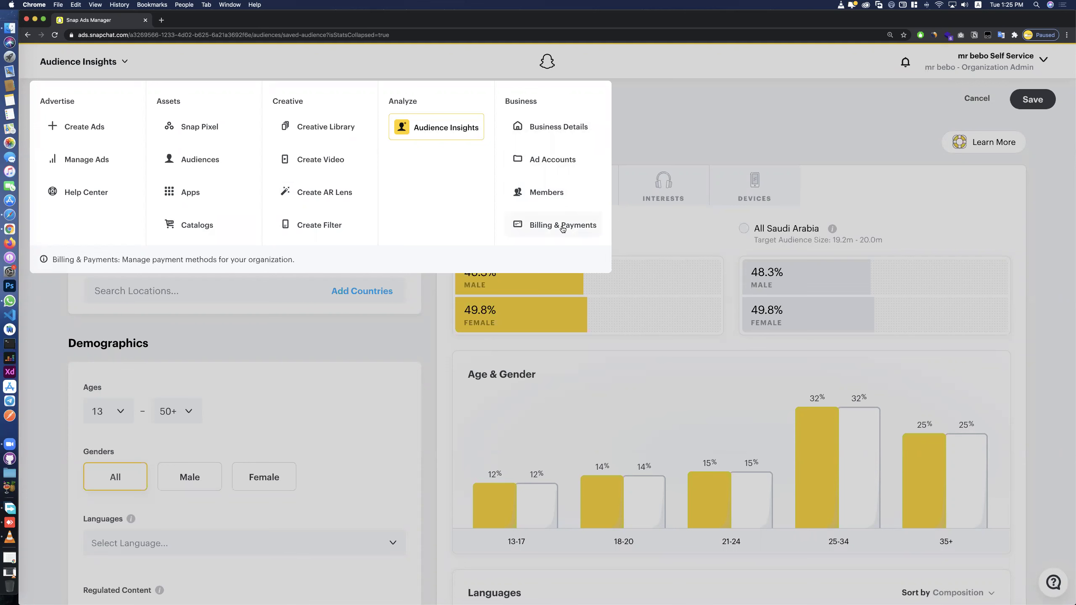
# Start a new campaign with Advanced Create and look over the campaign setup fields
pyautogui.click(98, 133)
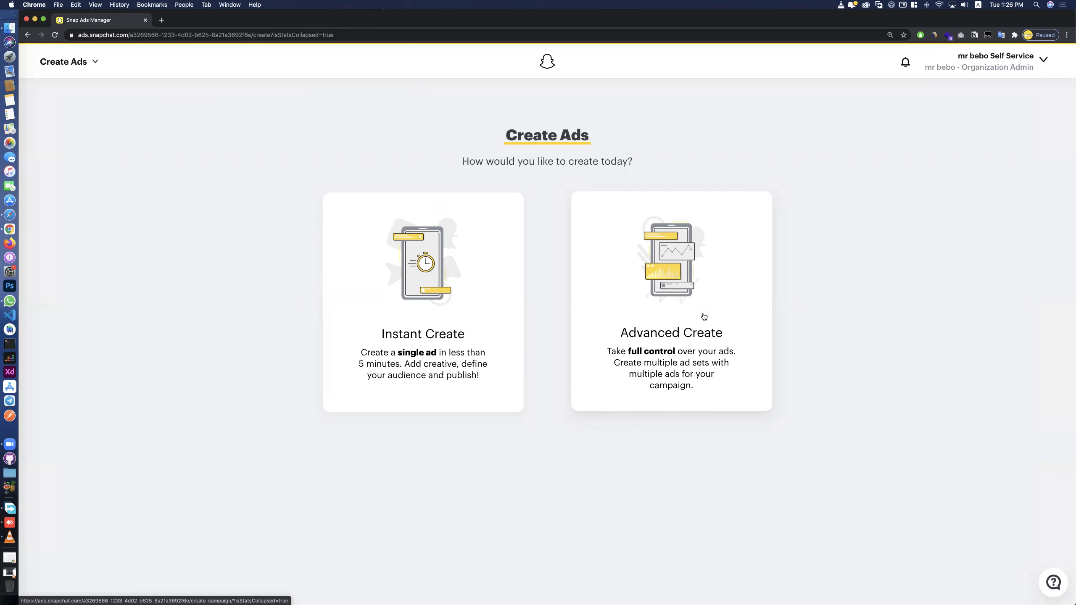
pyautogui.click(704, 314)
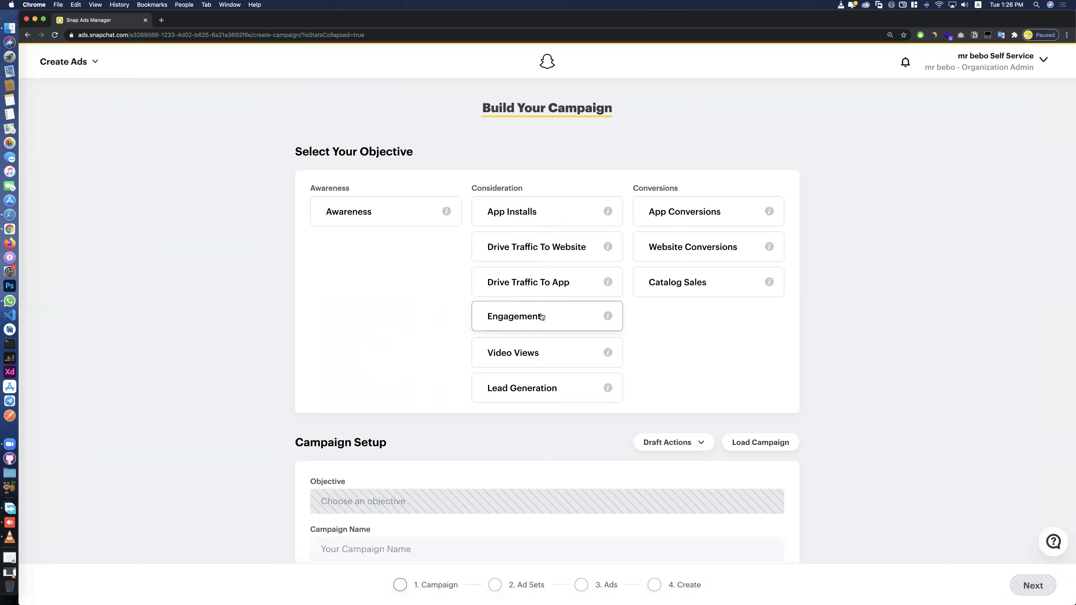
pyautogui.scroll(-7, 570, 377)
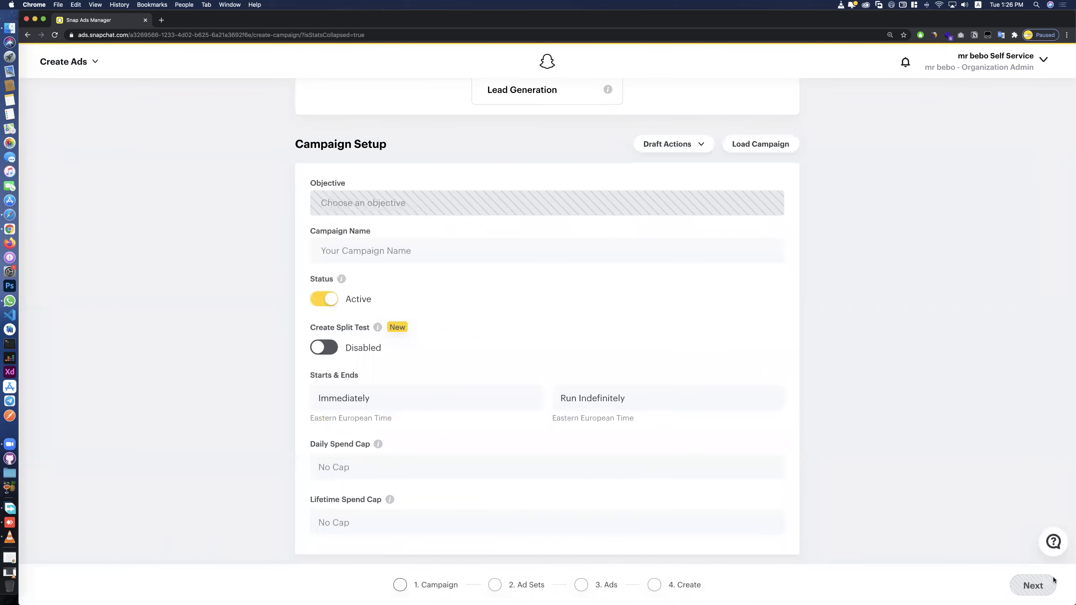
pyautogui.scroll(7, 559, 137)
# Choose Drive Traffic To Website as the campaign objective and continue to the ad sets stage
pyautogui.click(513, 245)
pyautogui.scroll(-1, 548, 273)
pyautogui.scroll(-6, 547, 272)
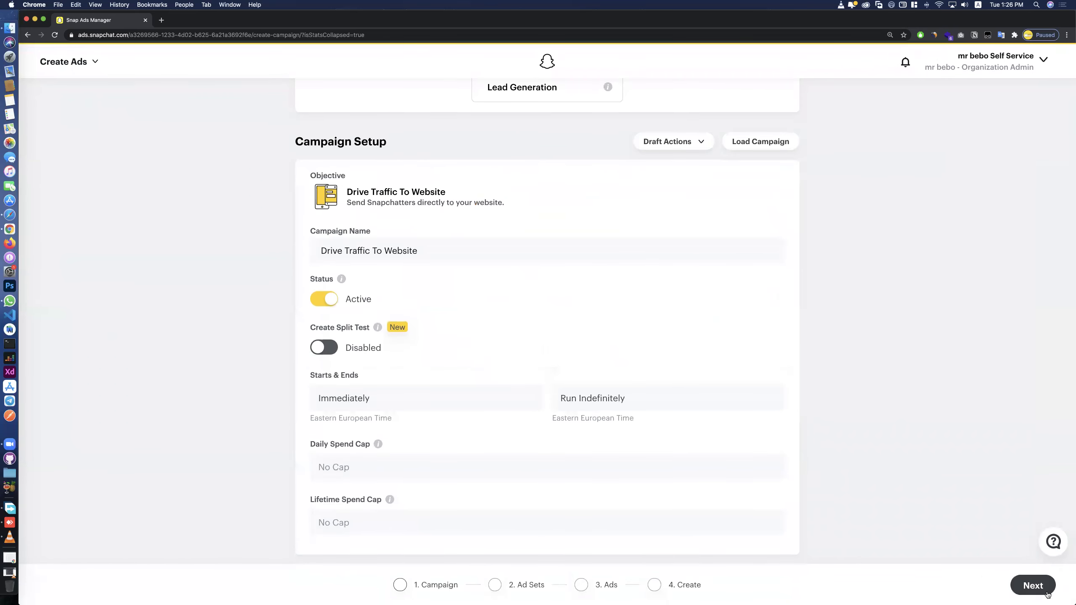
pyautogui.click(1033, 586)
# Look through the website ad set's targeting, continue to the ads stage and activate the Website URL field
pyautogui.scroll(-15, 413, 403)
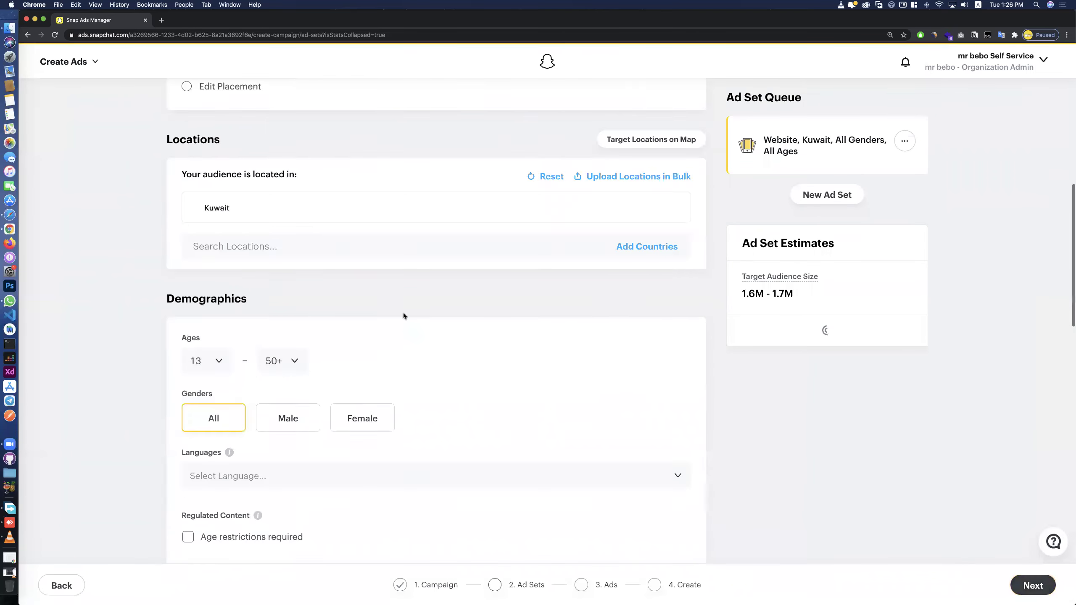
pyautogui.click(1033, 585)
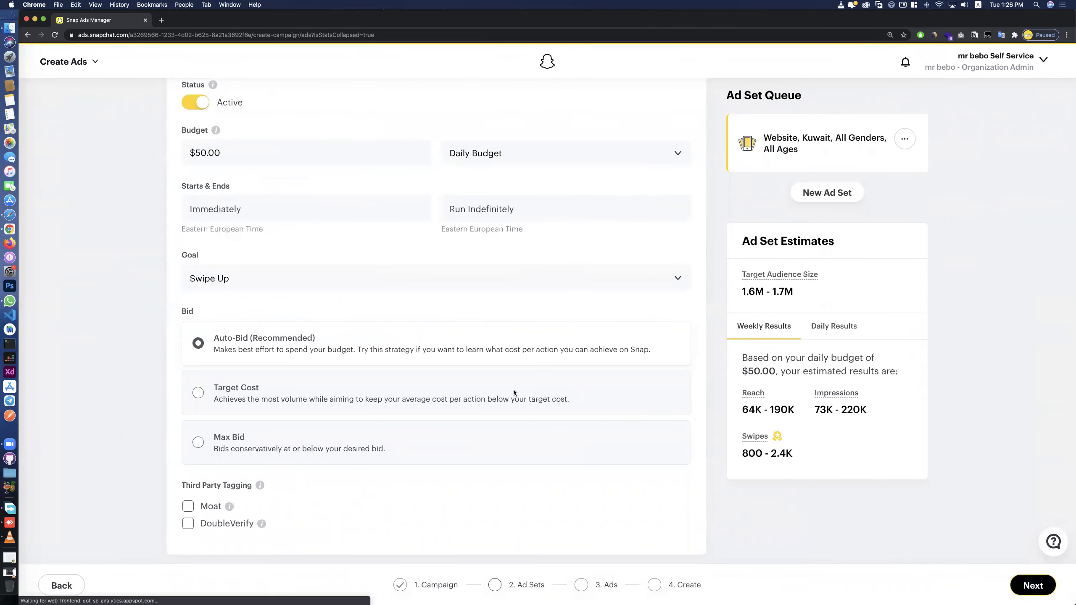
pyautogui.scroll(-3, 261, 439)
pyautogui.click(237, 467)
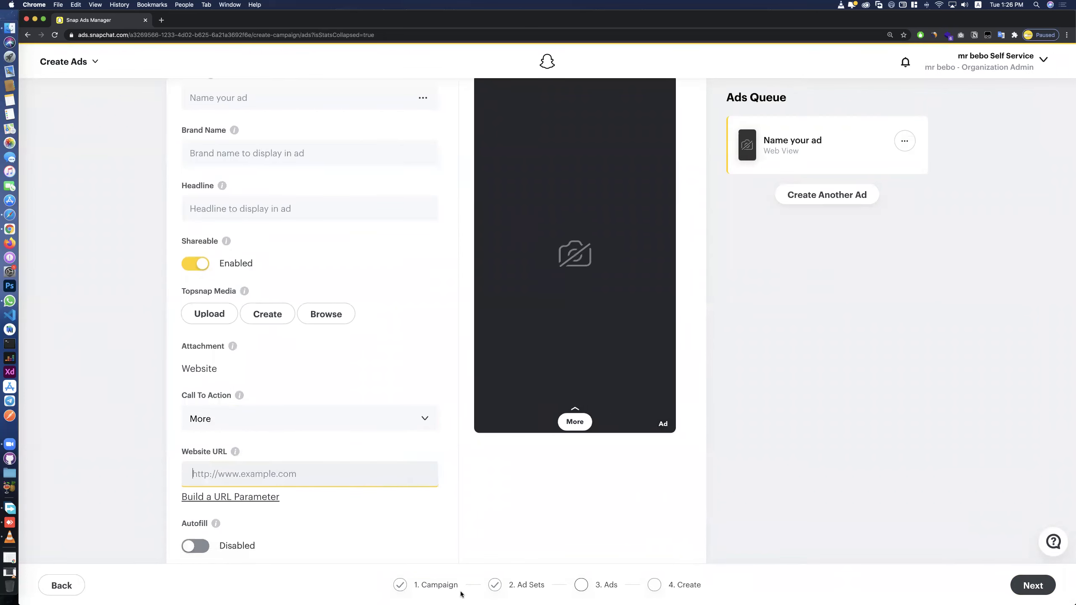
# Return to the campaign stage and change the objective to Video Views
pyautogui.click(448, 587)
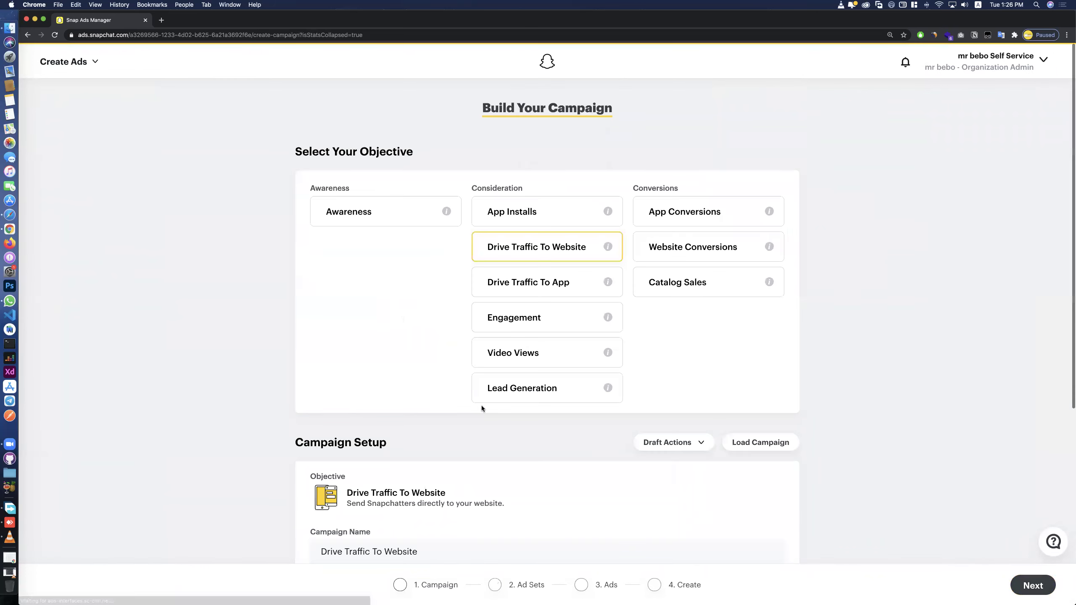
pyautogui.click(518, 343)
pyautogui.click(518, 342)
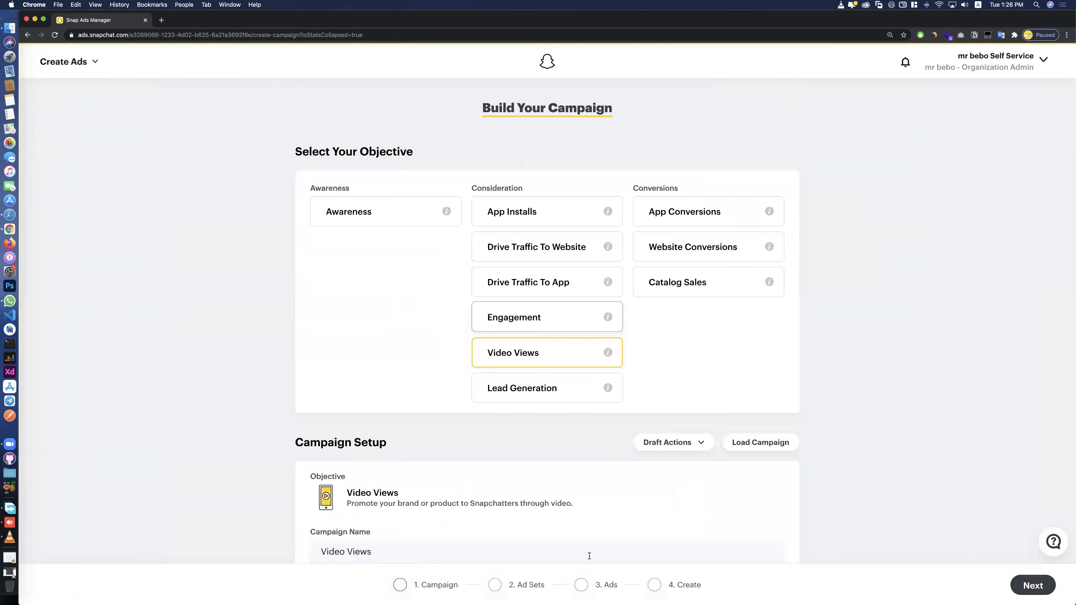
# Review the Video Views campaign's ad set settings, then continue to the ads stage and look over the ad design form
pyautogui.click(595, 585)
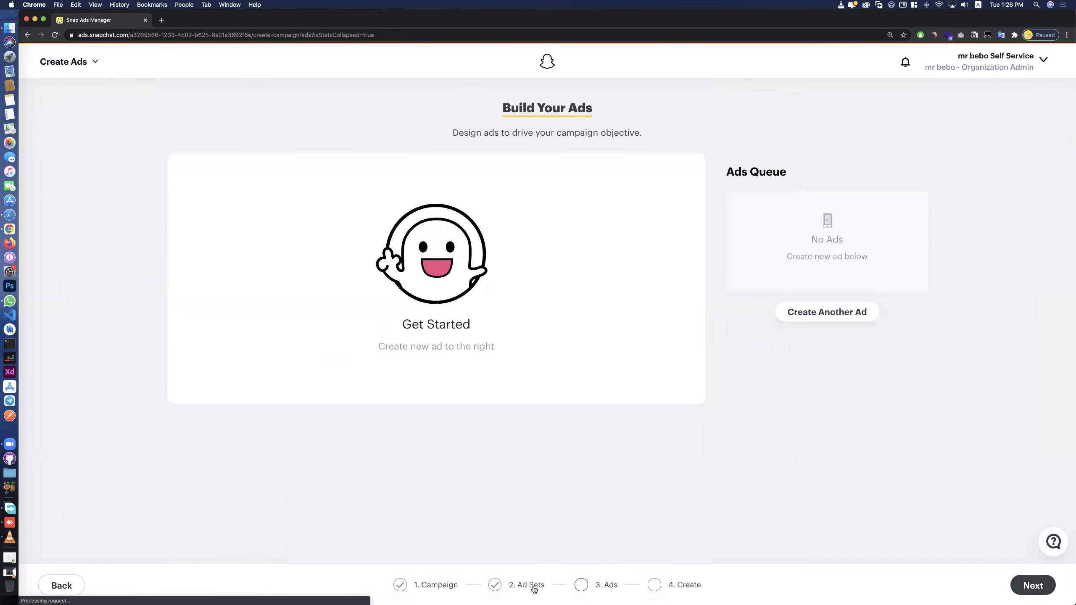
pyautogui.click(529, 585)
pyautogui.scroll(-20, 870, 512)
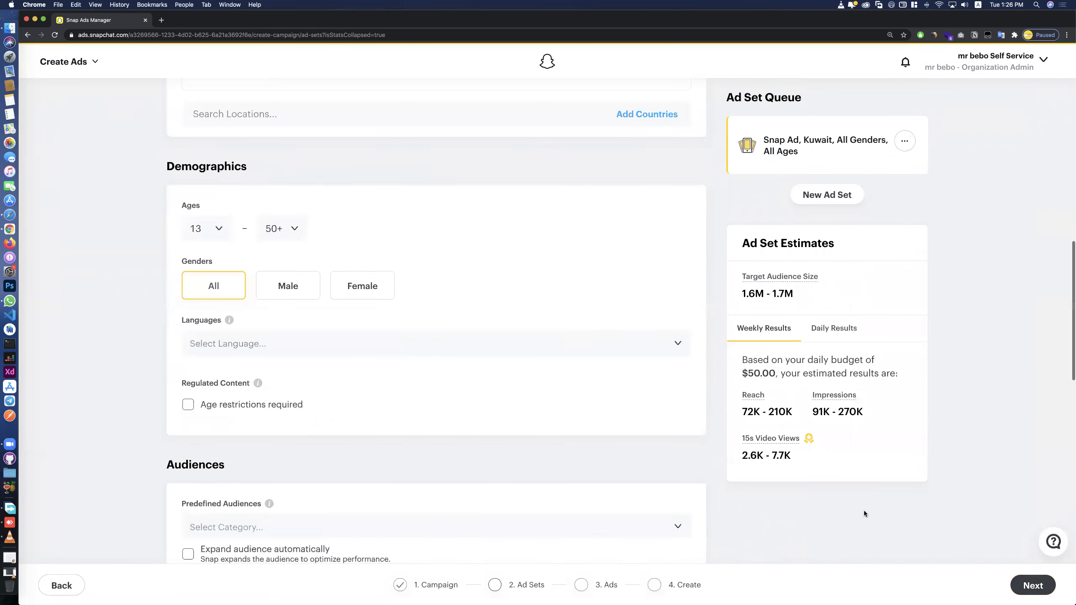
pyautogui.click(1038, 590)
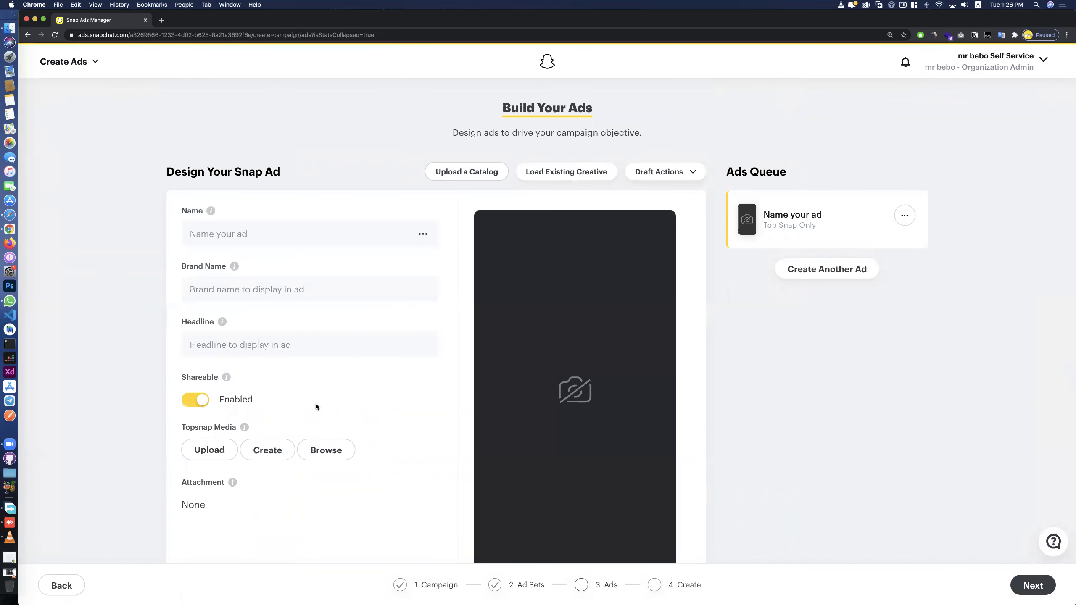
pyautogui.scroll(-4, 382, 344)
pyautogui.scroll(4, 382, 345)
# Bring up the overview of Ads Manager sections
pyautogui.click(88, 66)
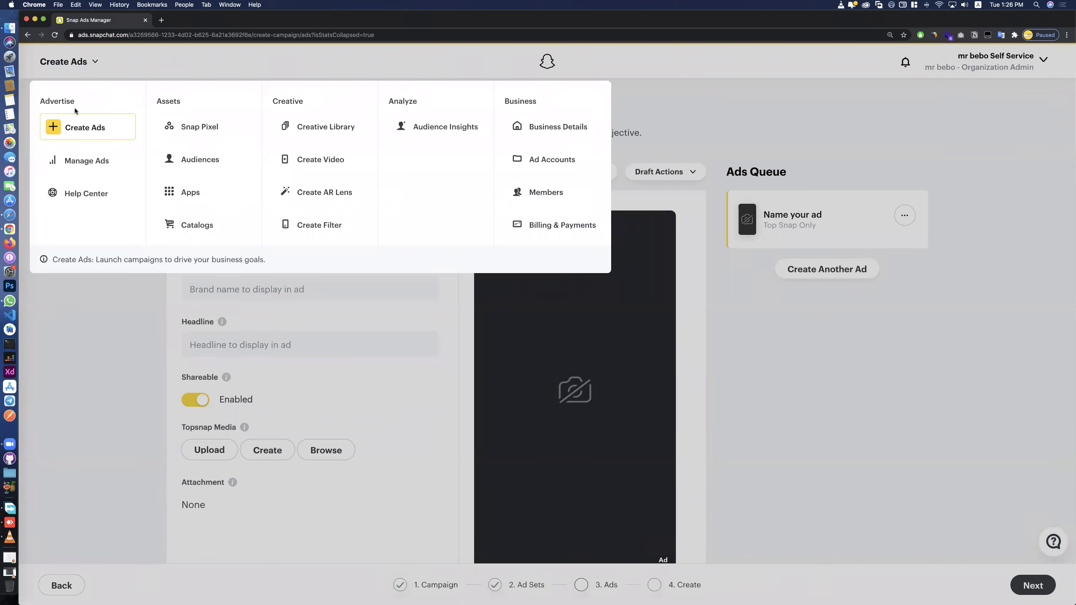